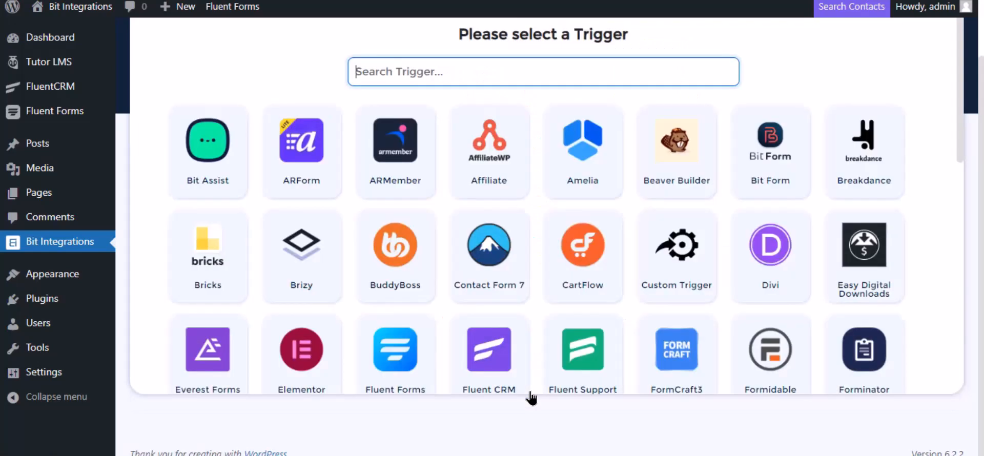
Choose Tutor LMS as the trigger, with the task Complete a course for Any Course, and proceed to action selection.
text(tu)
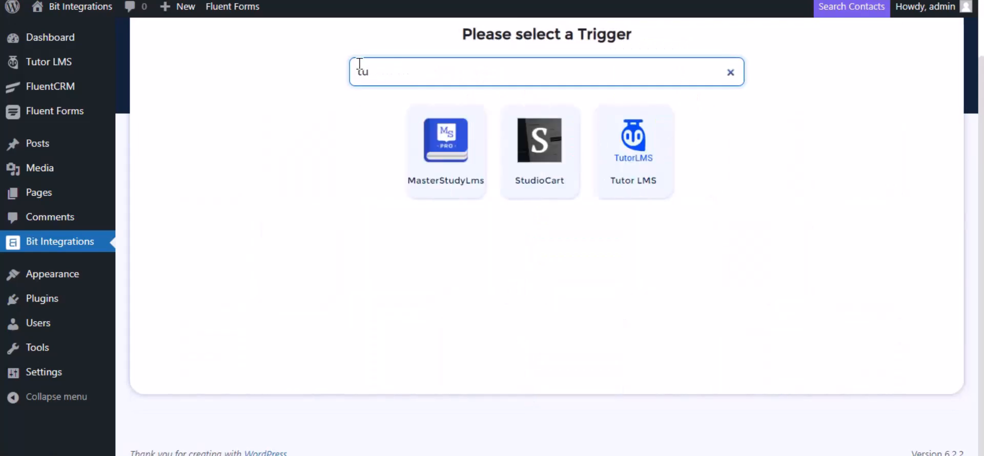
click(659, 160)
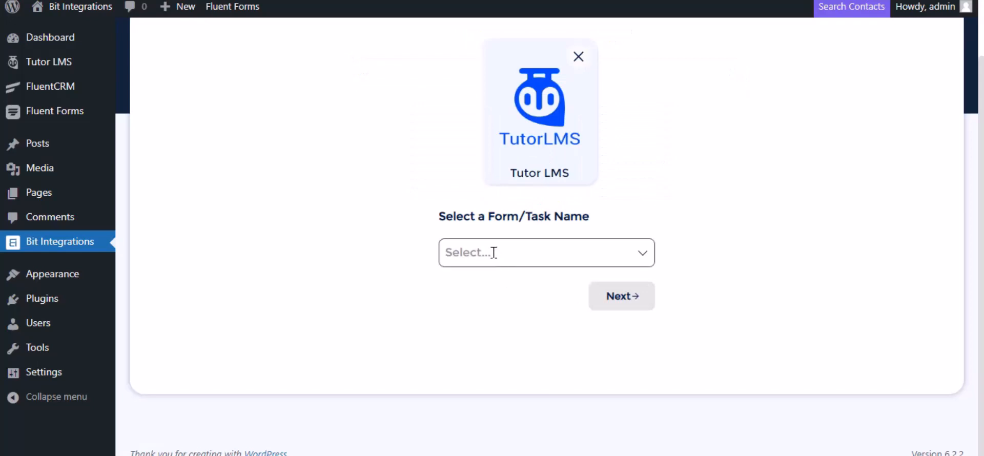
click(493, 253)
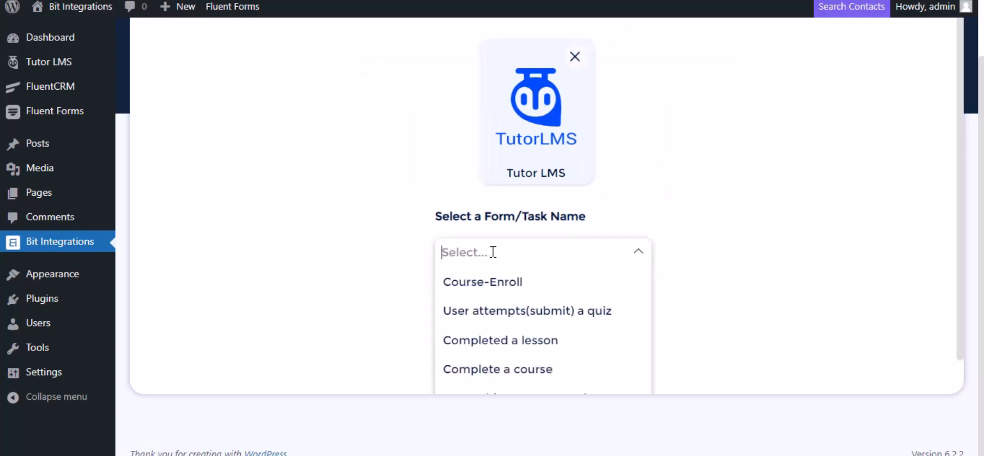
click(493, 372)
scroll(591, 244, down, 1)
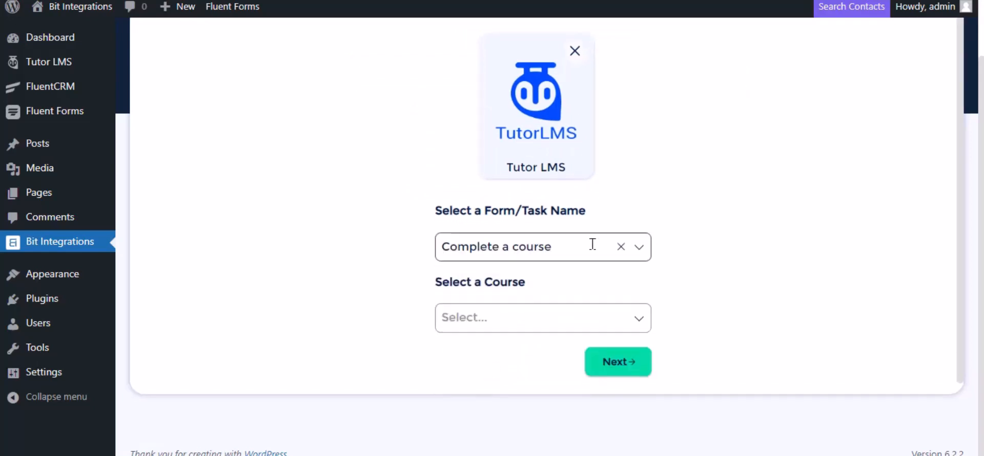
click(516, 306)
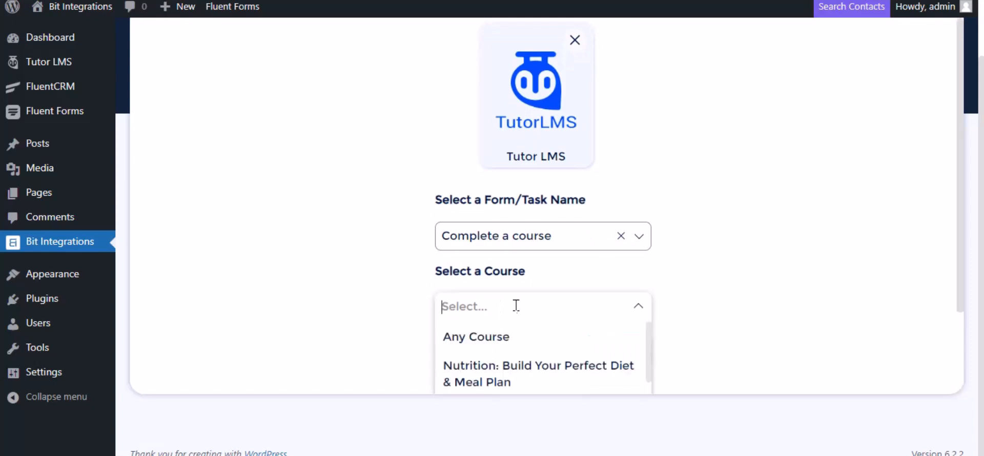
click(502, 337)
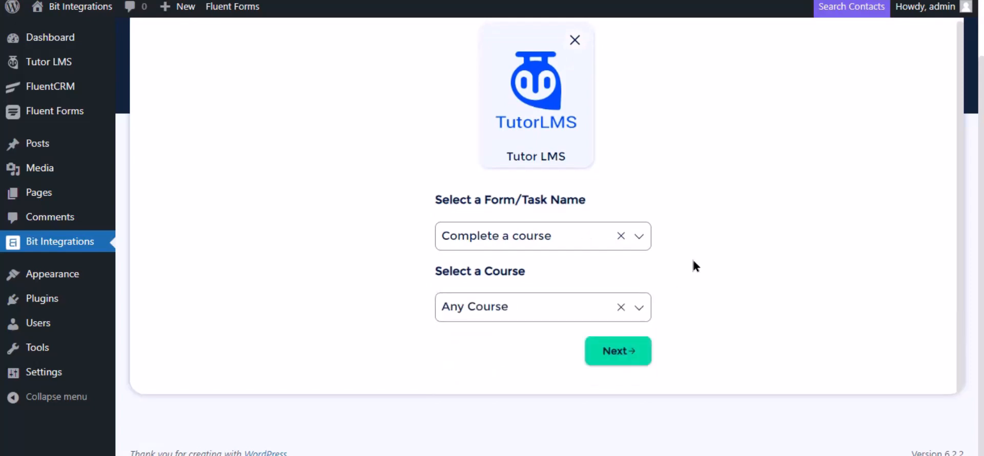
click(619, 353)
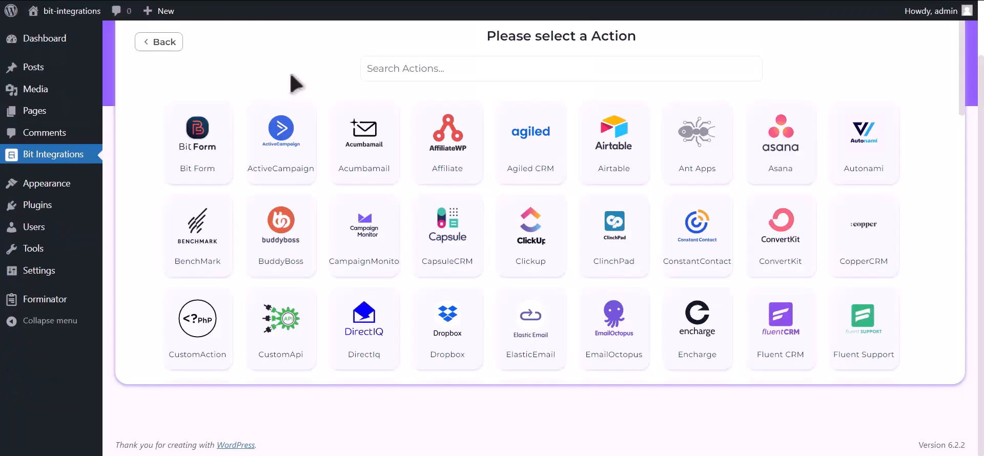
Choose Hubspot as the action and review the note on generating an access token.
click(463, 72)
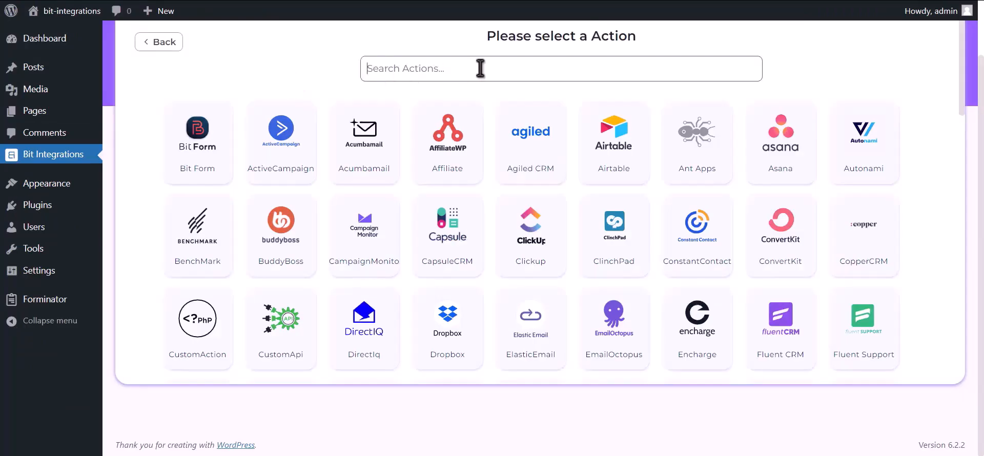
text(hubspot)
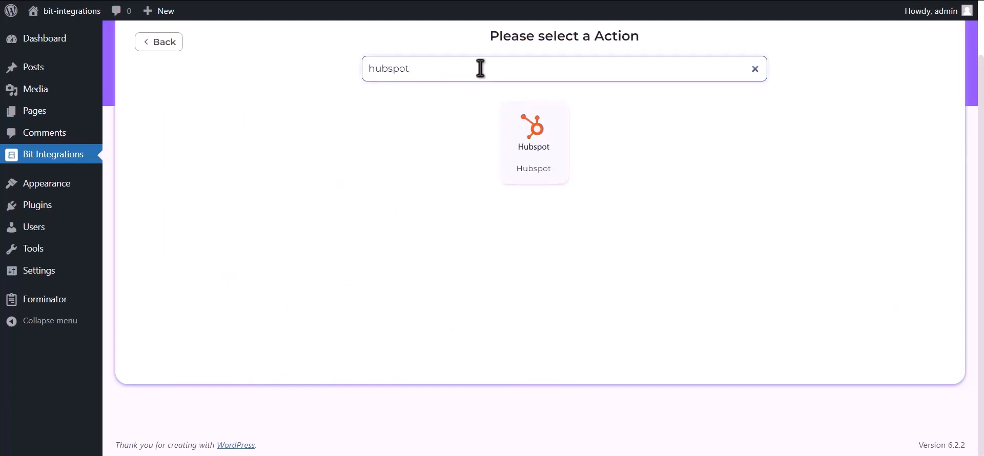
click(542, 156)
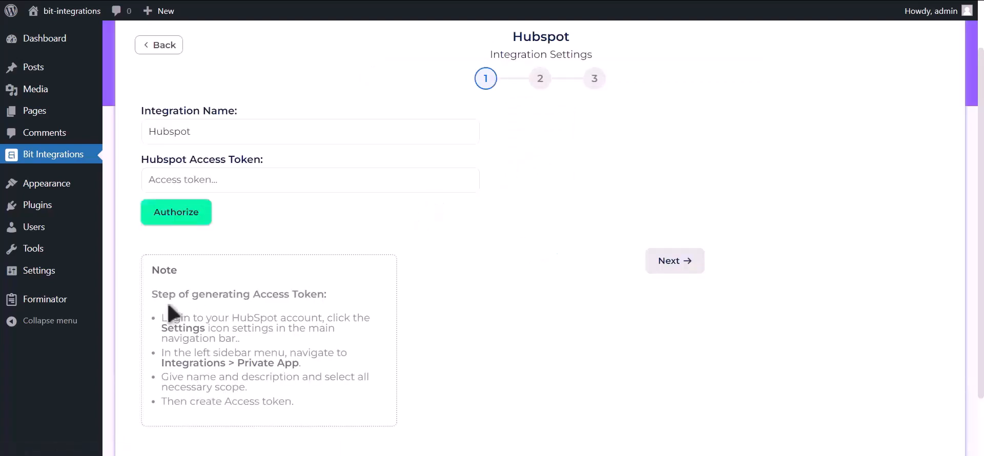
drag(150, 292, 329, 418)
click(334, 295)
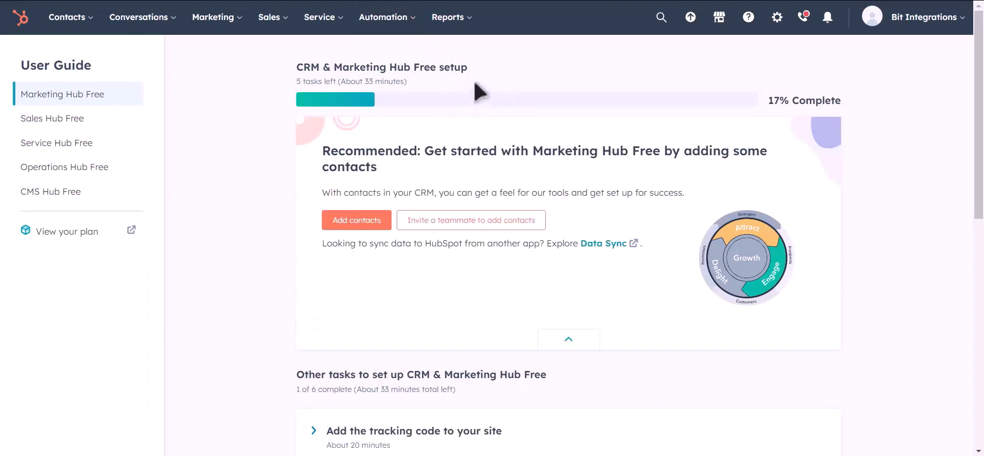
In the HubSpot account settings, go to the Private Apps integrations and start creating a private app.
click(776, 26)
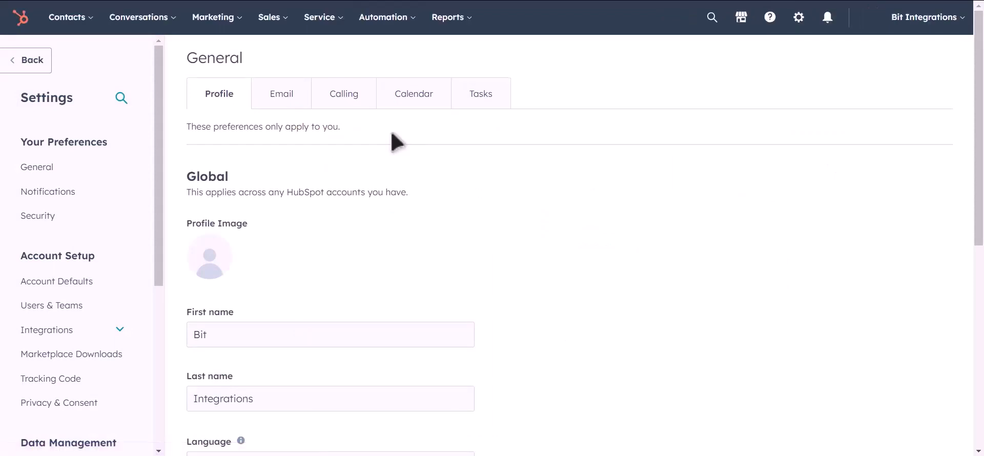
click(92, 340)
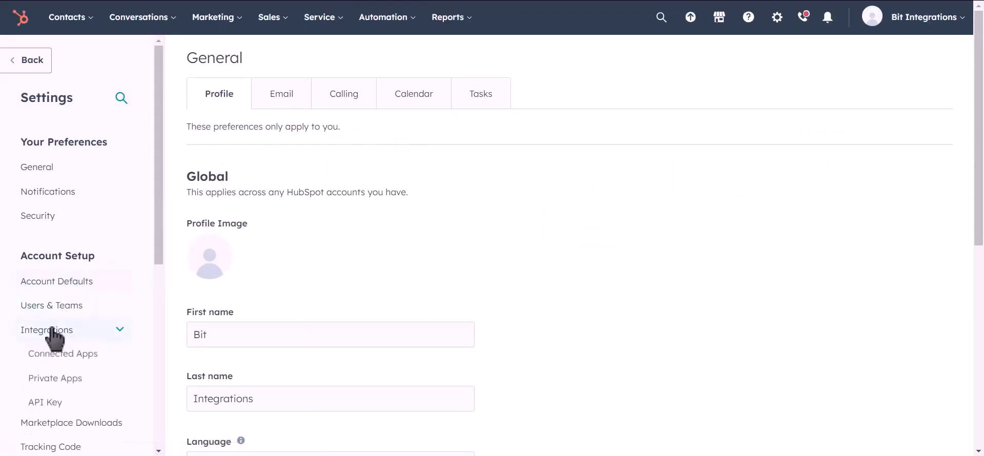
click(100, 384)
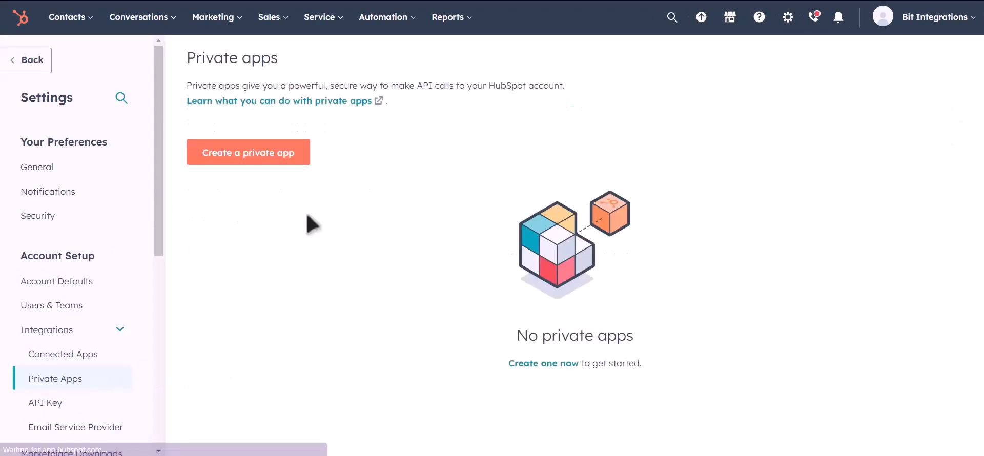
click(268, 165)
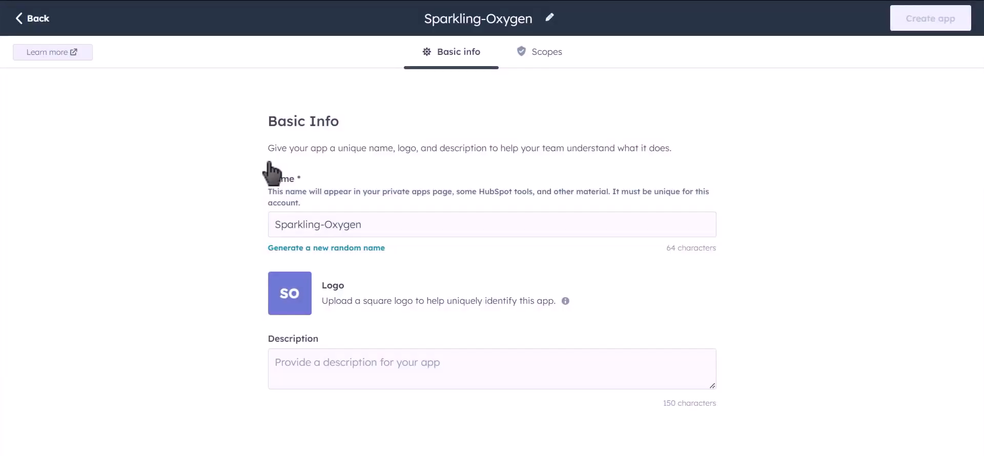
Name the private app Bit Integrations.
drag(360, 224, 264, 233)
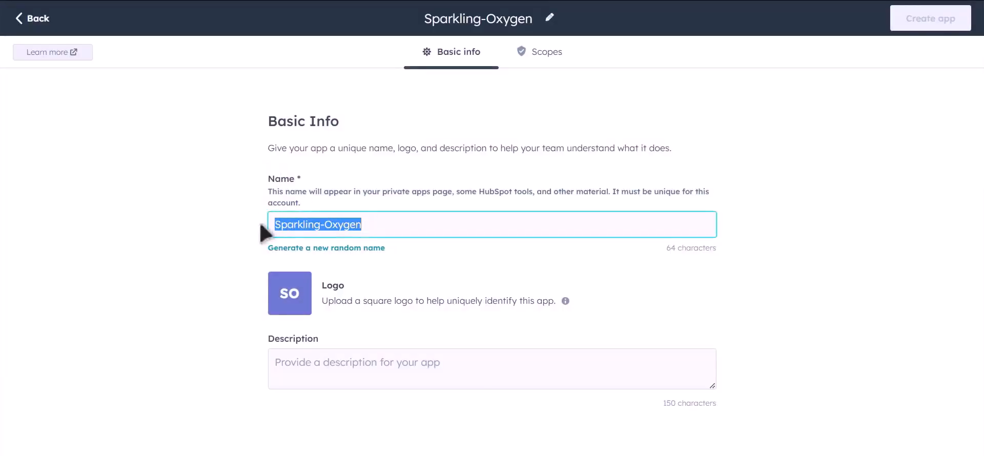
text(Bit I)
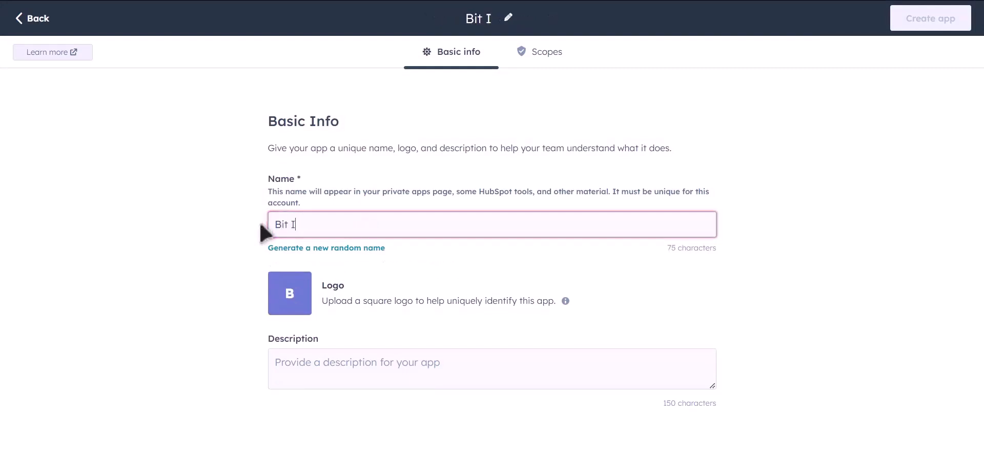
text(ntegra)
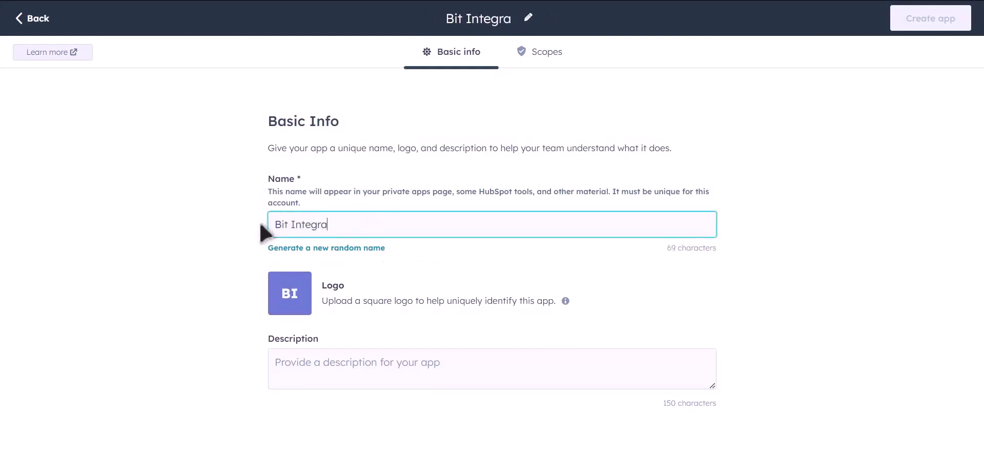
text(tions)
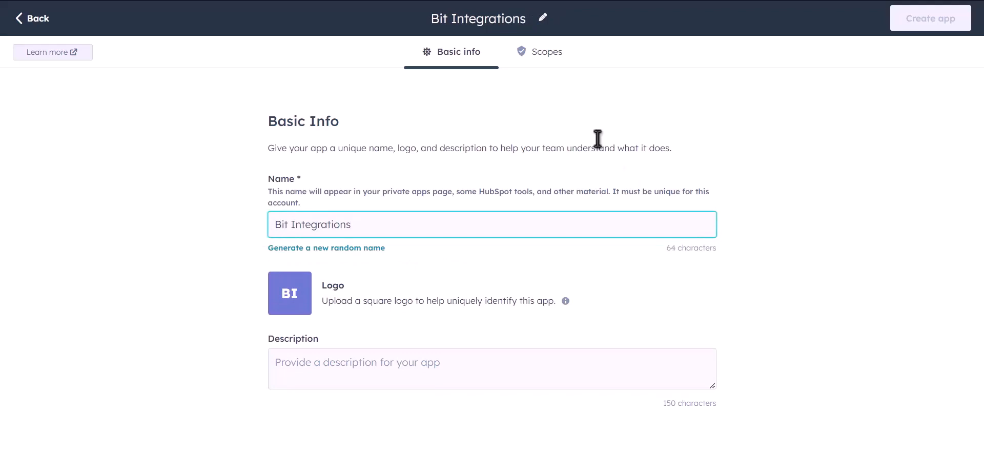
Grant the app read access to every available CRM scope from crm.lists through crm.schemas.deals.
click(552, 59)
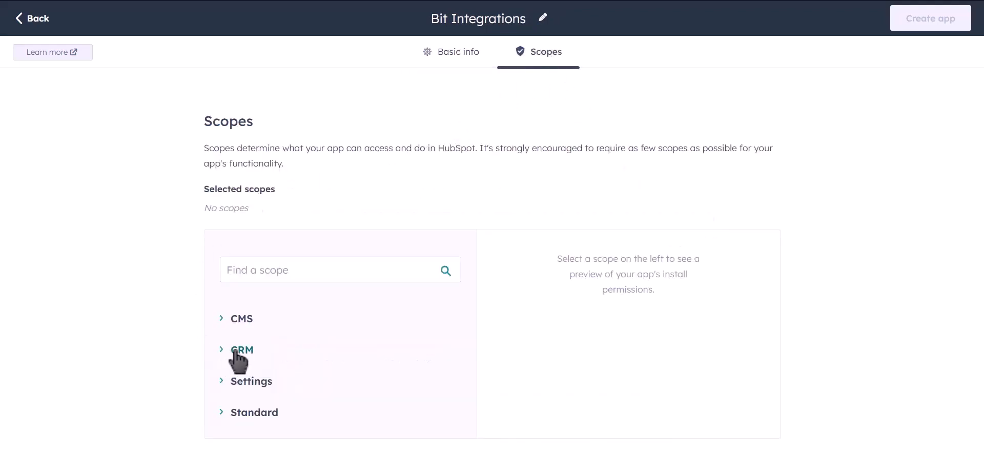
click(222, 354)
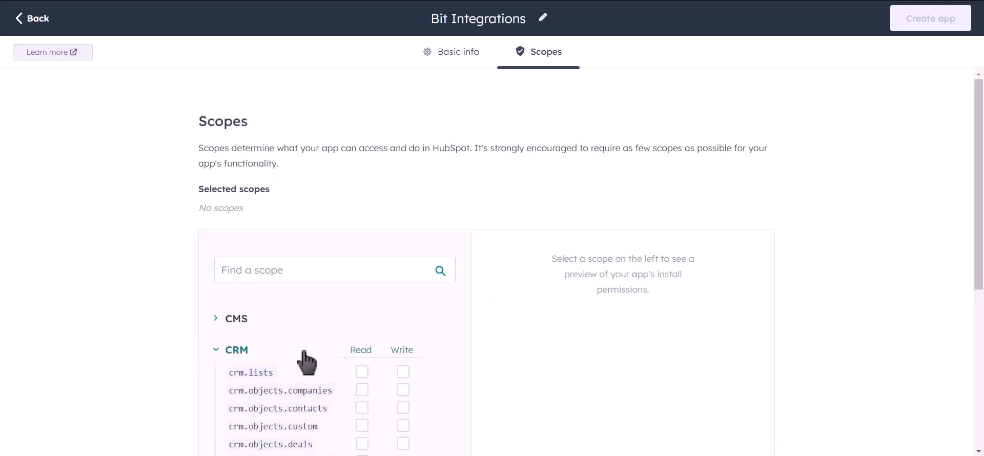
scroll(439, 303, down, 4)
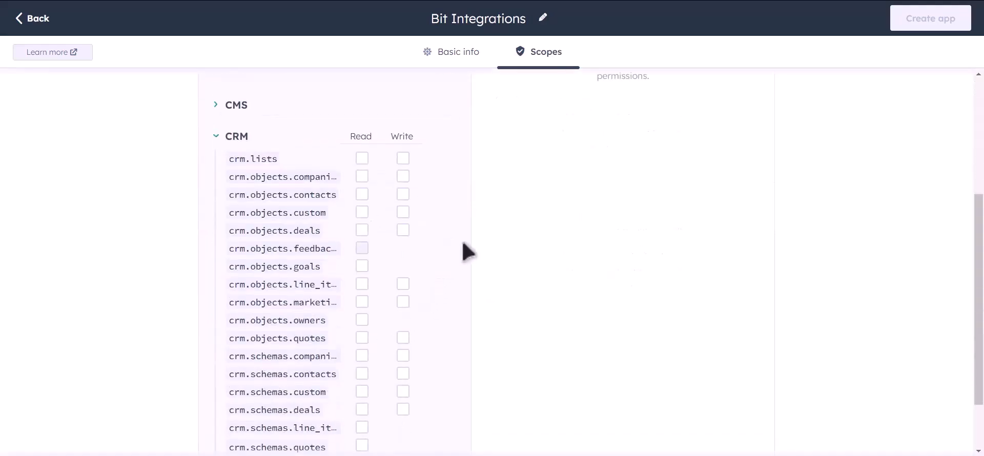
scroll(462, 248, down, 2)
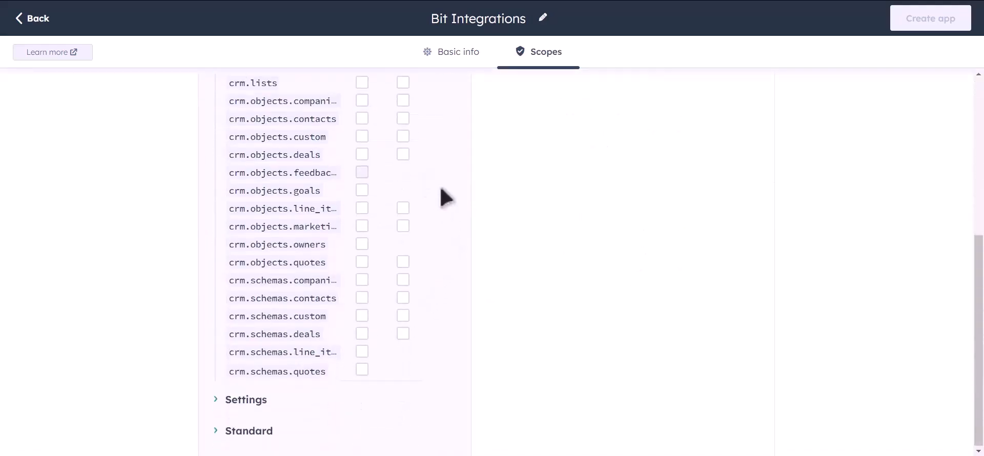
scroll(446, 197, up, 2)
click(361, 190)
click(361, 207)
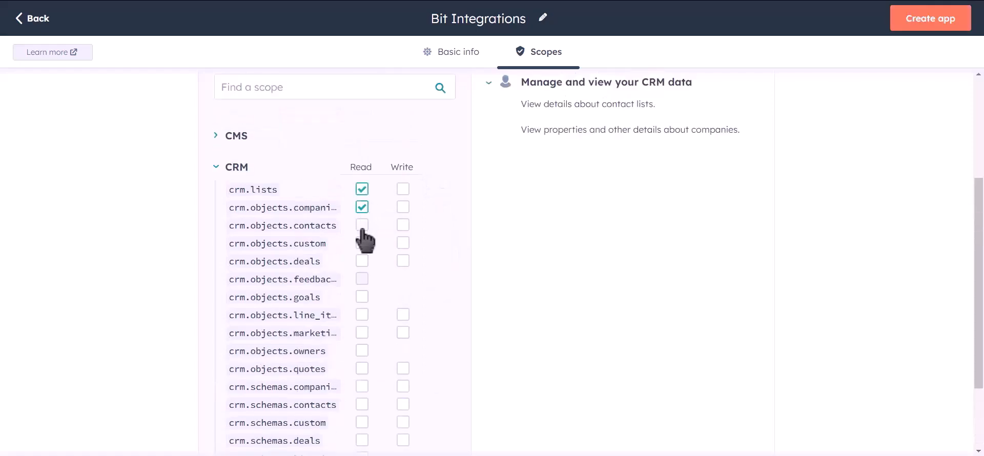
click(361, 225)
click(362, 243)
click(361, 261)
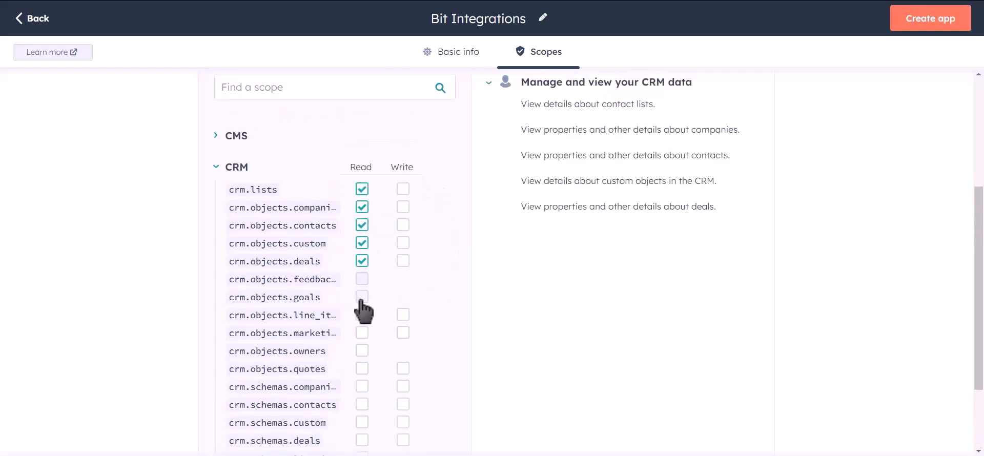
click(361, 296)
click(362, 315)
click(361, 332)
click(361, 350)
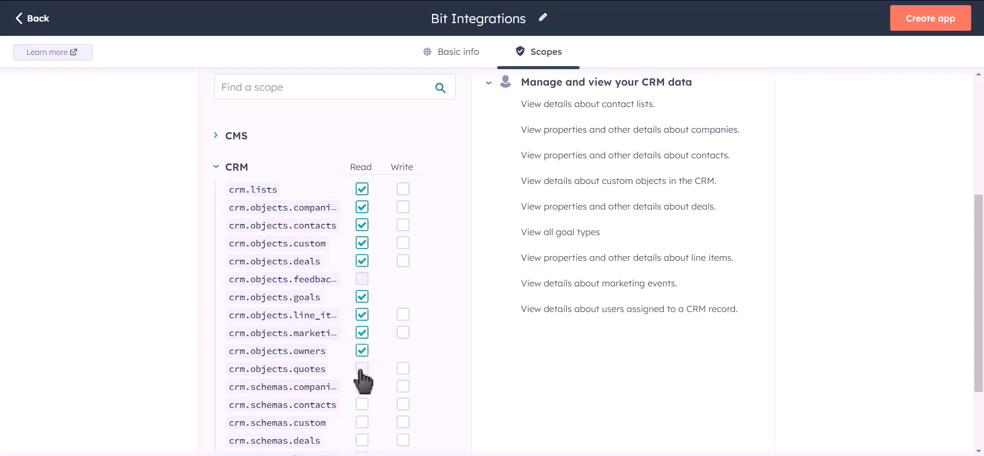
click(361, 368)
click(362, 386)
click(362, 404)
click(362, 423)
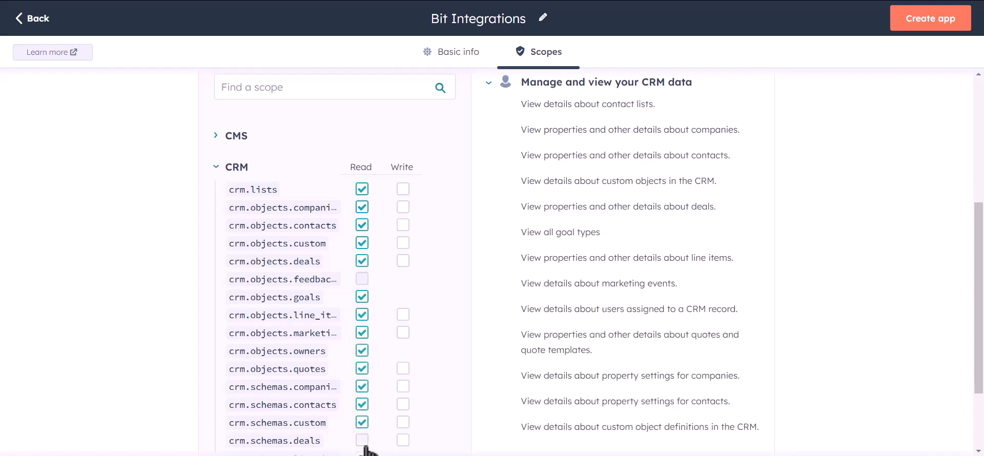
click(363, 441)
Grant write access to all CRM scopes that offer it, plus read access to the line items and quotes schemas.
click(402, 190)
click(403, 207)
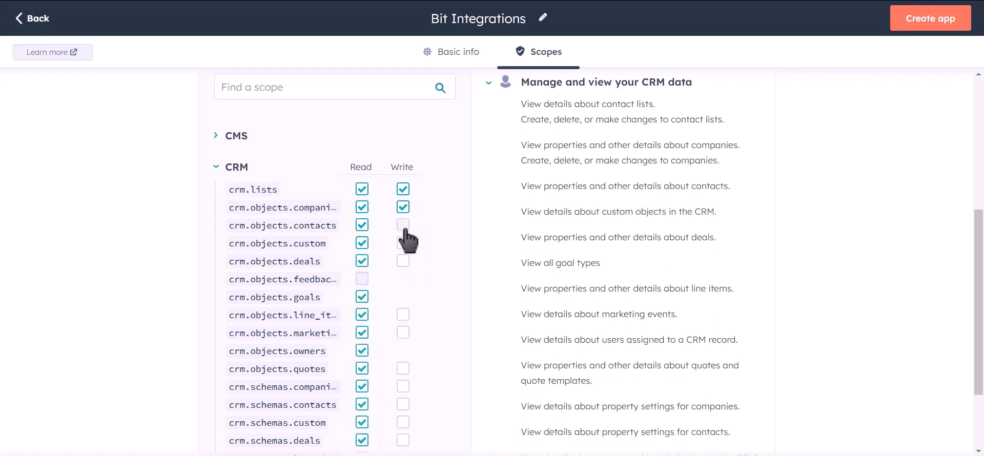
click(403, 225)
click(403, 243)
click(403, 261)
click(403, 315)
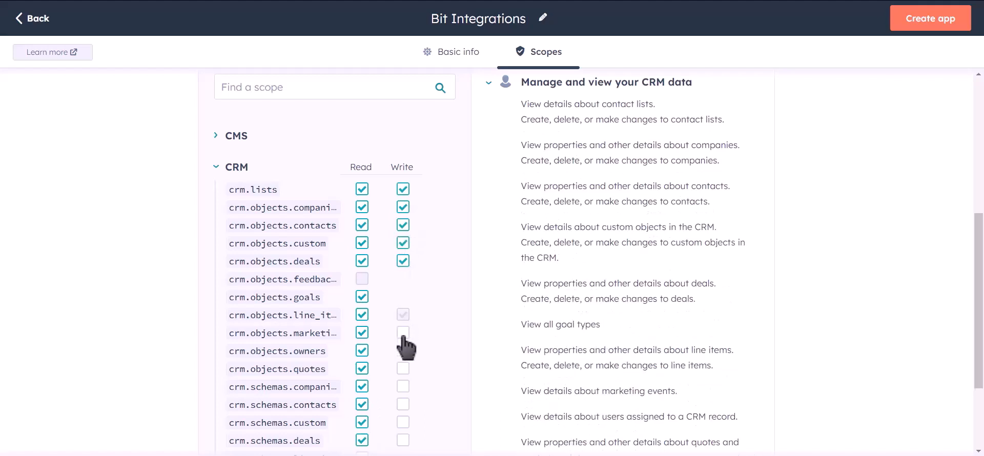
click(403, 333)
click(403, 368)
click(403, 387)
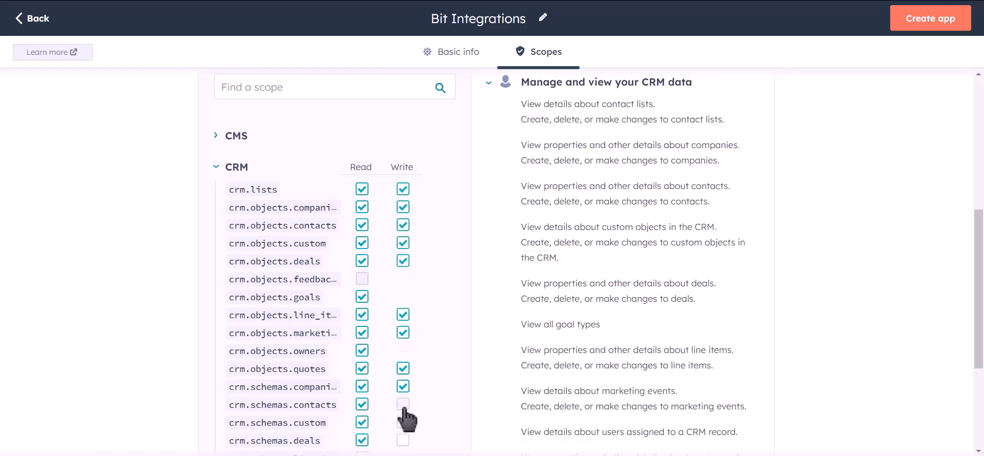
click(403, 404)
click(403, 422)
click(402, 440)
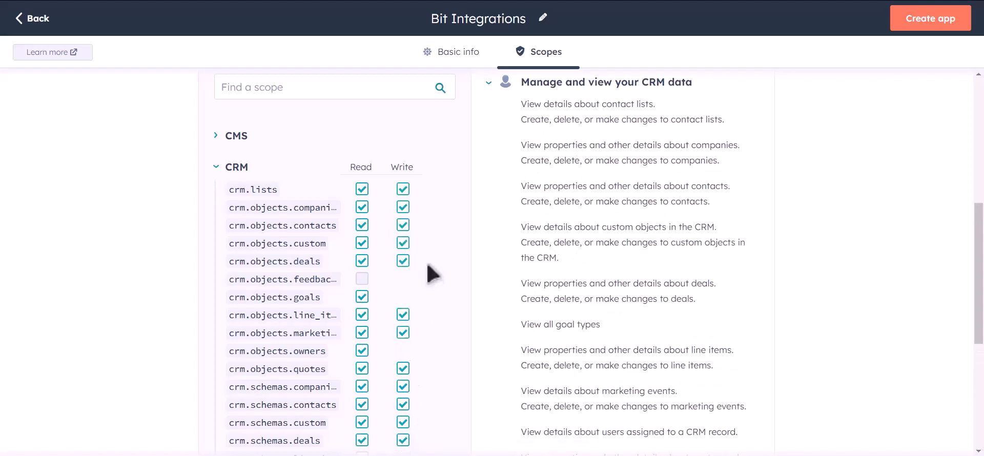
scroll(433, 275, down, 2)
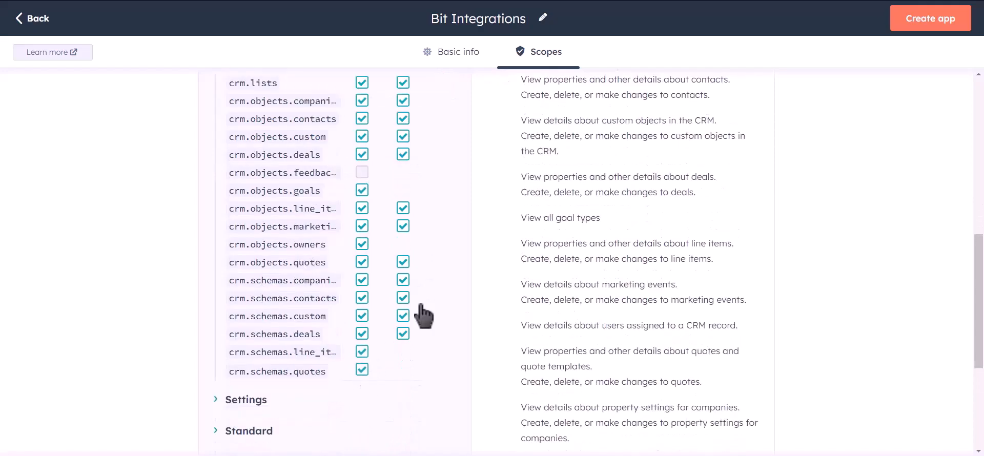
Create the private app with the selected scopes and confirm generating its access token.
scroll(457, 275, up, 6)
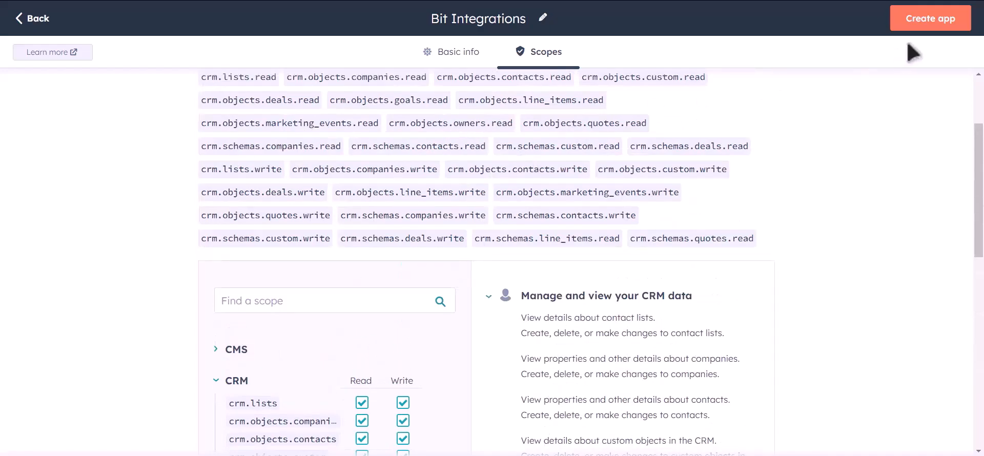
click(934, 40)
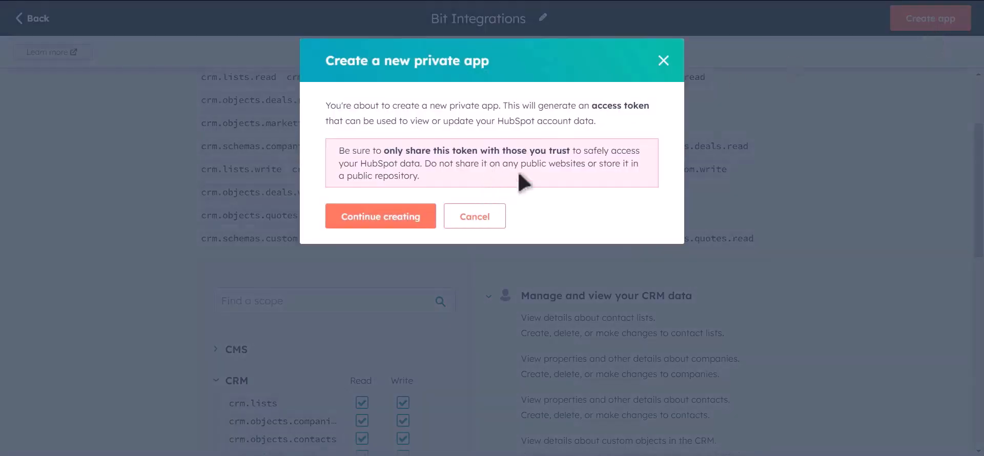
click(402, 226)
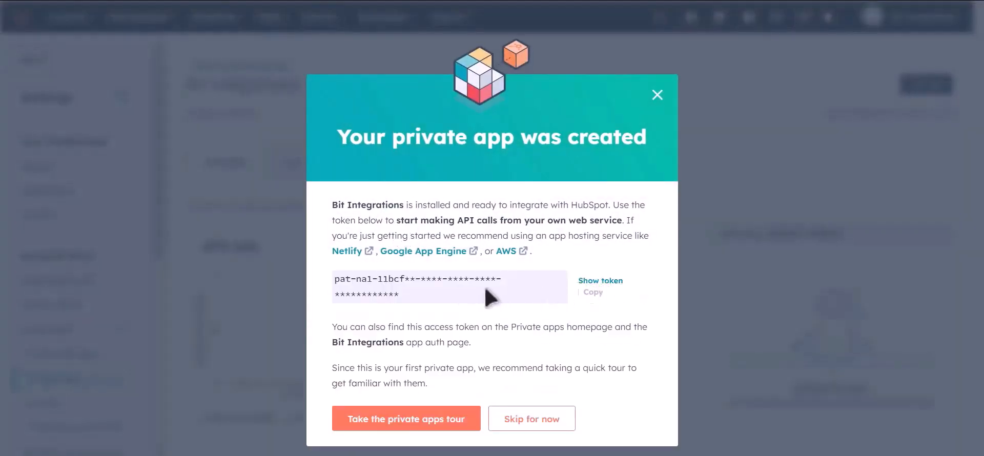
Copy the private app's access token from HubSpot into the Hubspot Access Token field in Bit Integrations and authorize the connection.
click(605, 282)
click(597, 295)
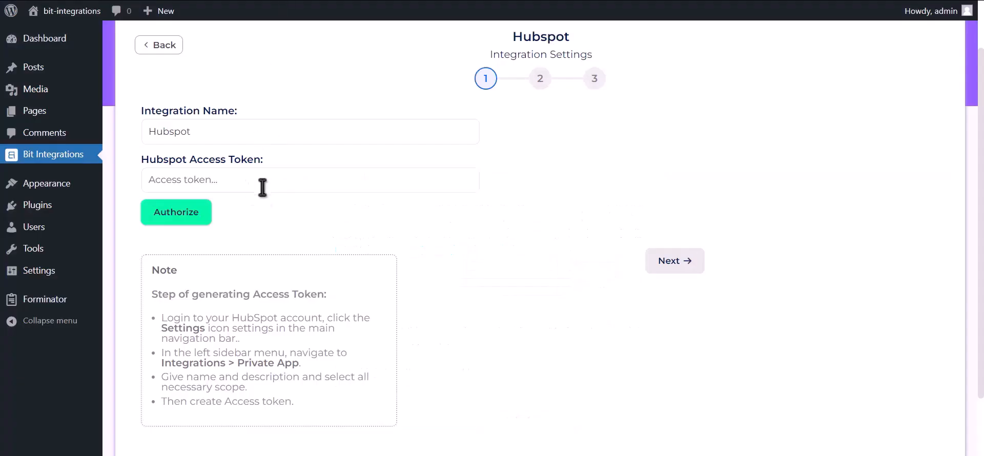
click(266, 183)
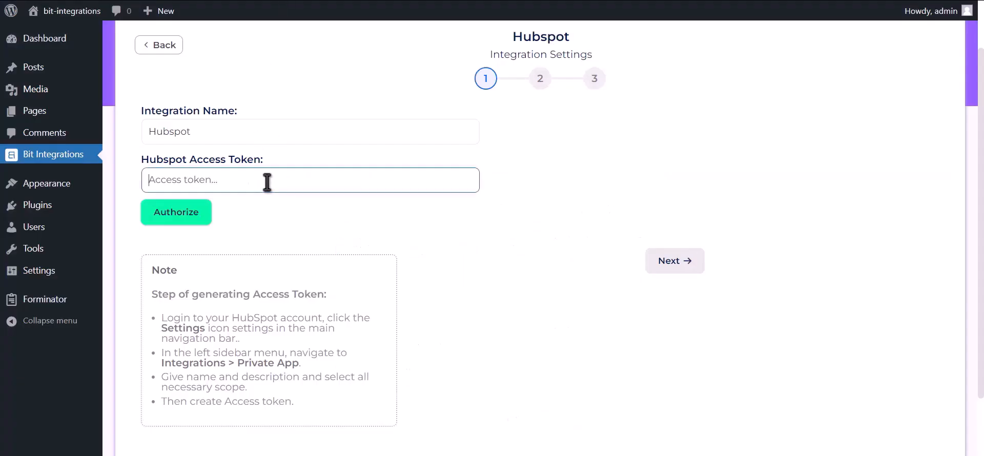
key(ctrl+v)
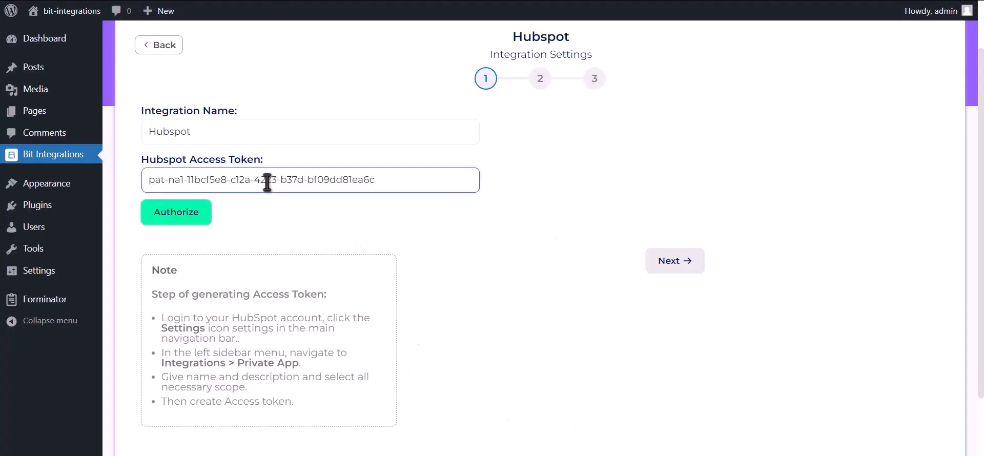
click(192, 219)
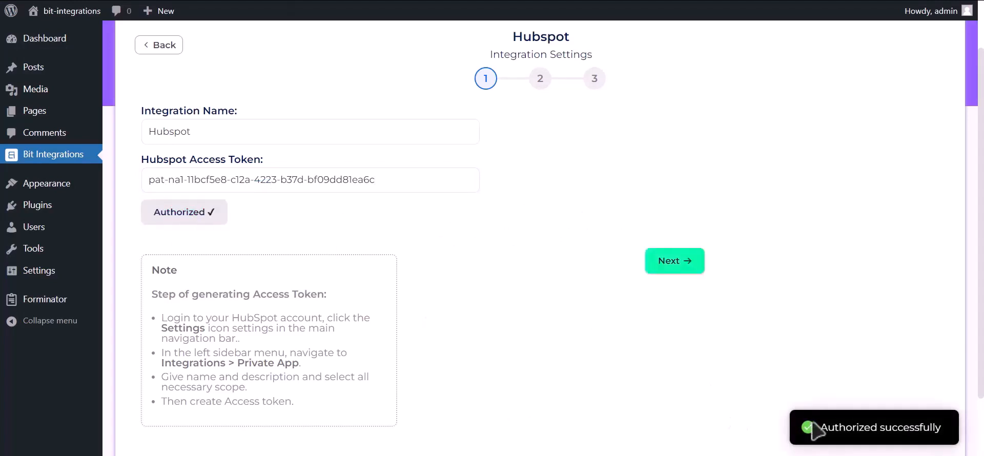
drag(820, 427, 947, 433)
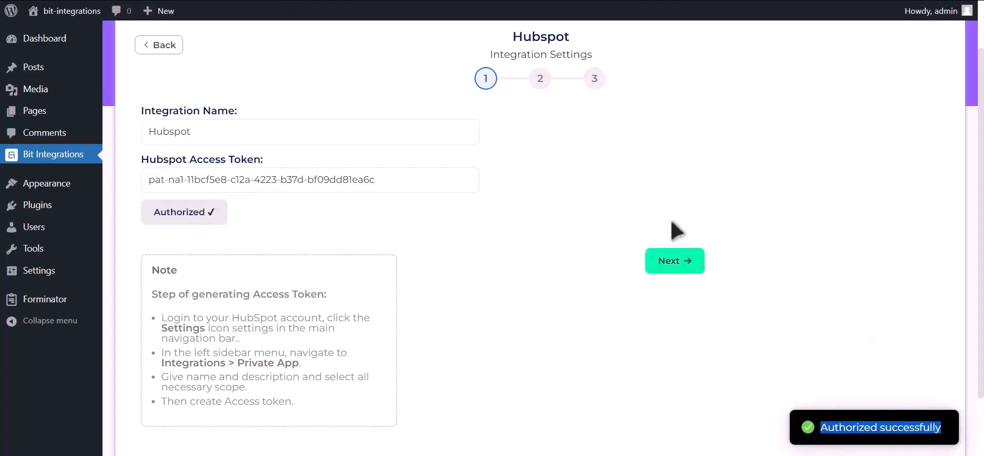
Continue to the second stage of the integration settings and set the action to Create Contact.
click(684, 266)
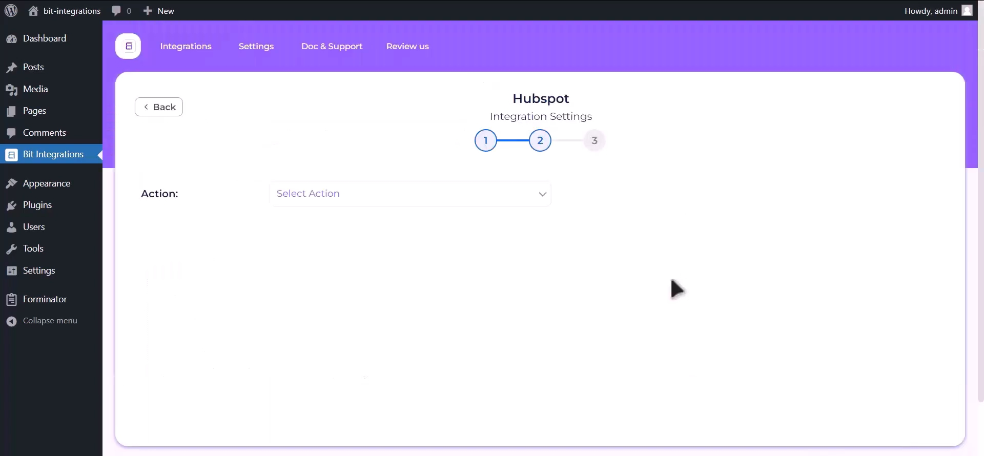
click(491, 195)
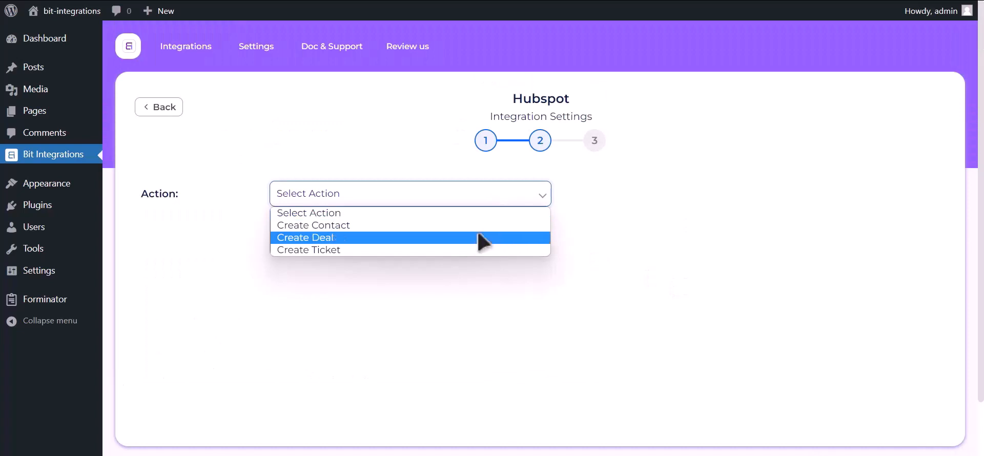
click(464, 225)
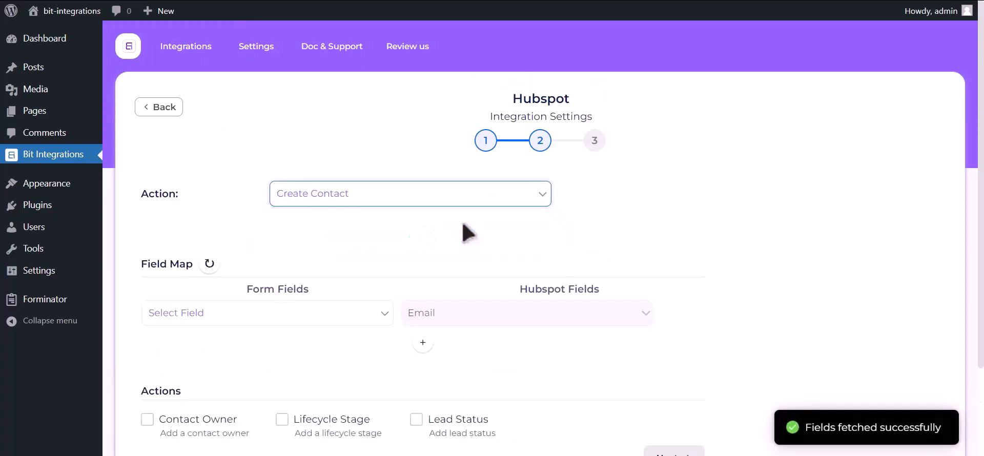
Map the form field Email Address-1 to HubSpot's Email and add a mapping from Name-1 to First Name.
click(209, 314)
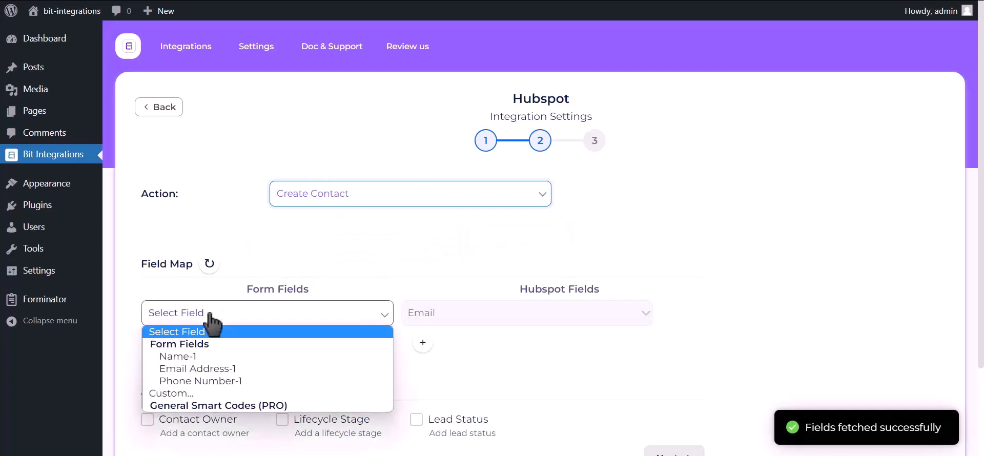
click(209, 367)
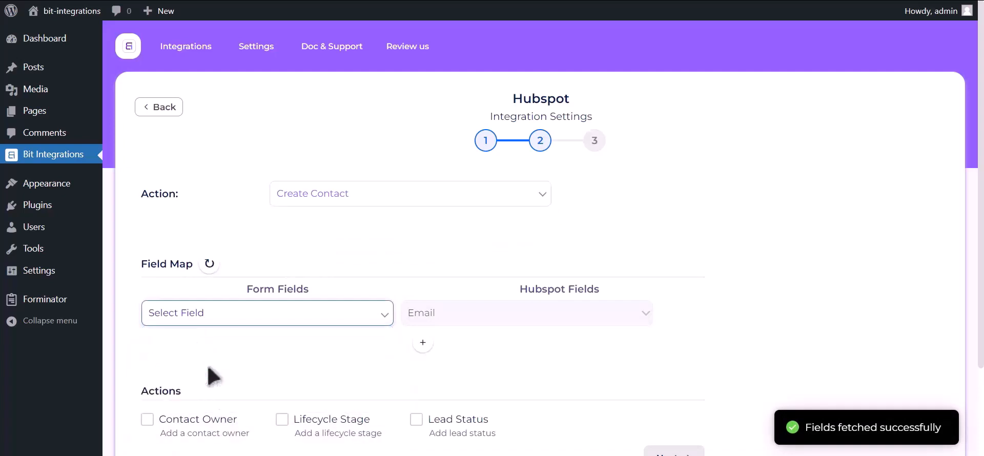
click(423, 342)
click(259, 347)
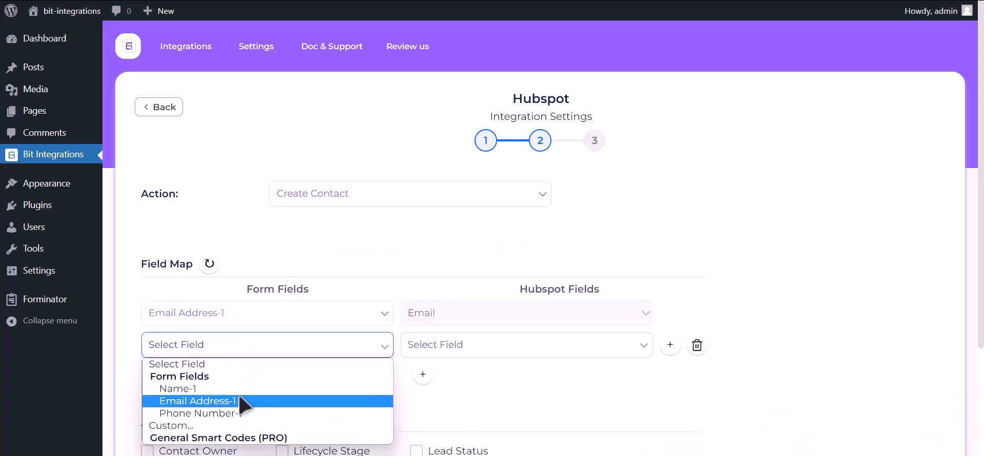
click(240, 388)
click(517, 354)
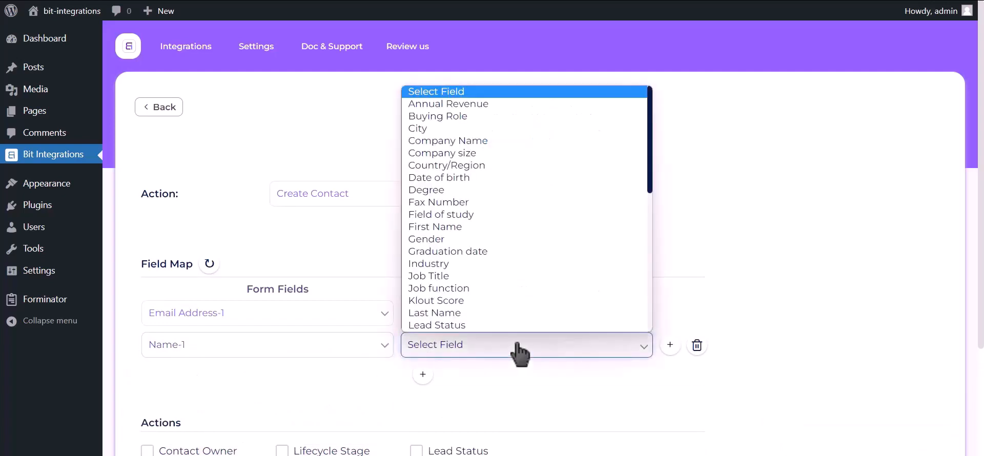
click(453, 227)
Add a third field mapping from Phone Number-1 to HubSpot's Phone Number.
click(416, 373)
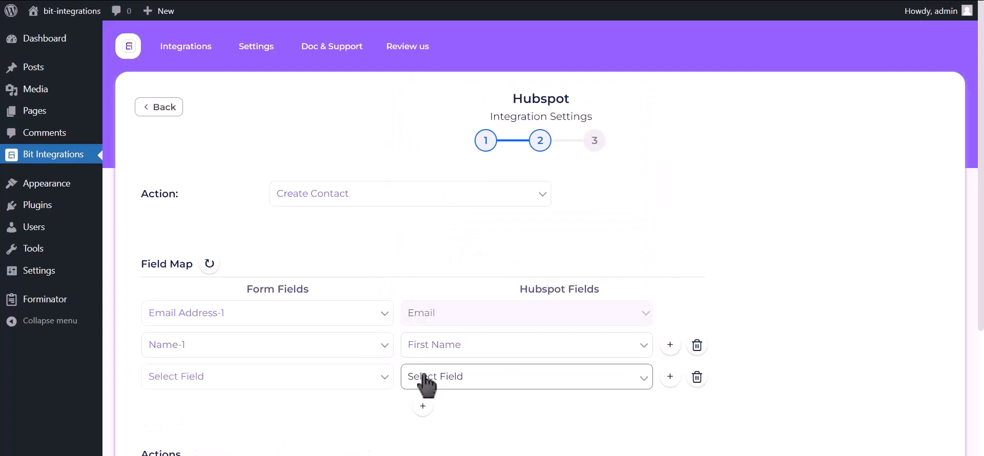
click(256, 384)
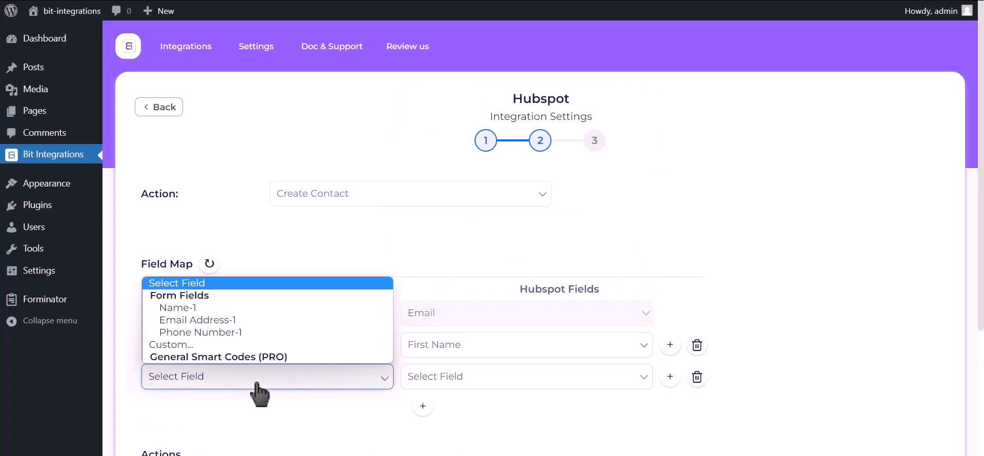
click(241, 333)
click(461, 378)
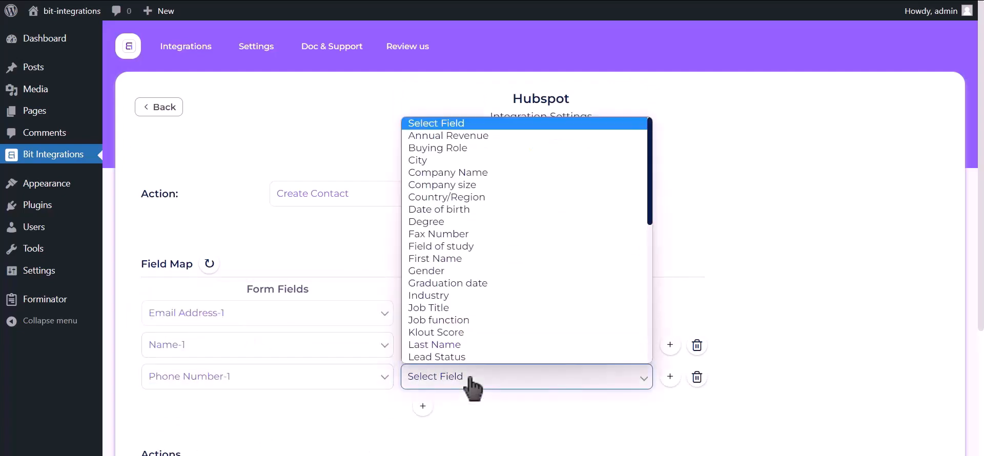
key(p)
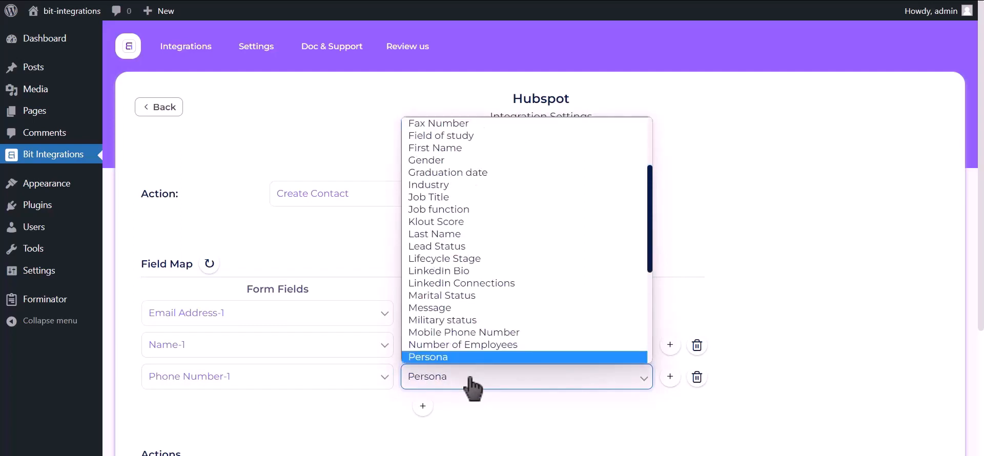
key(h)
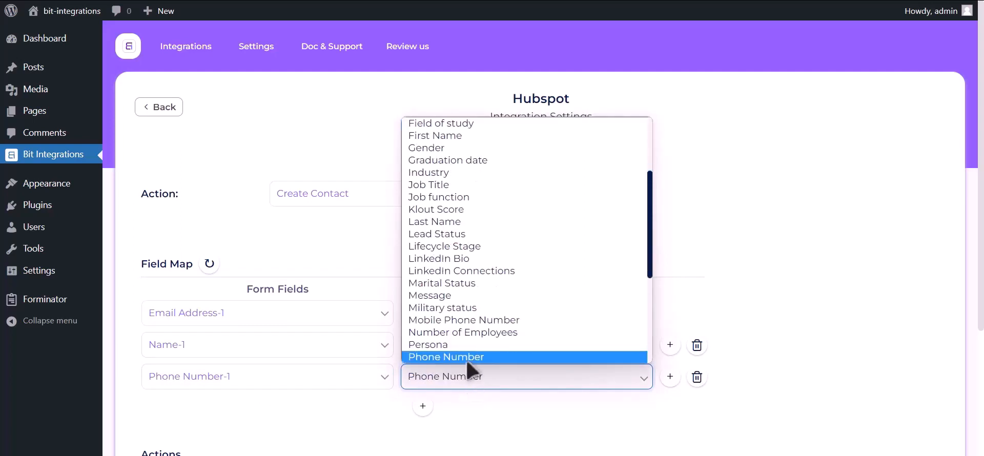
click(468, 360)
Leave the optional actions and conditional logic off, then finish and save the Hubspot integration.
scroll(796, 175, down, 3)
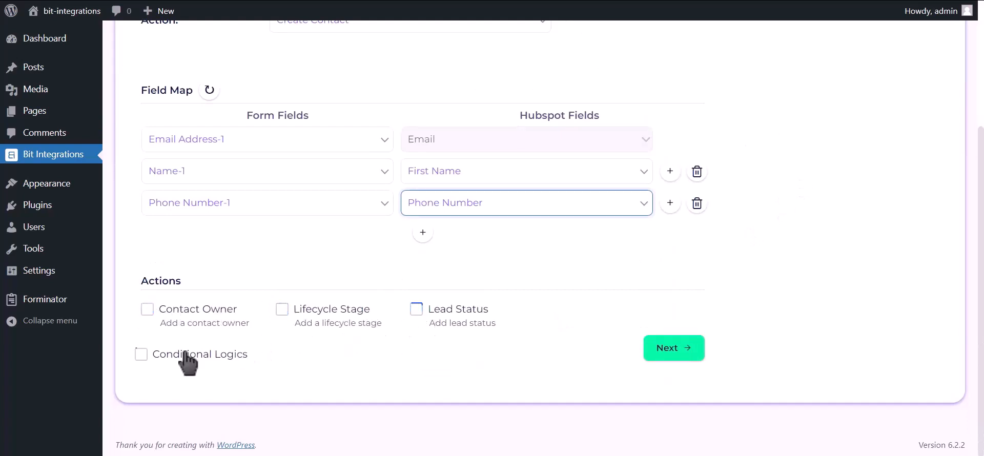
click(677, 353)
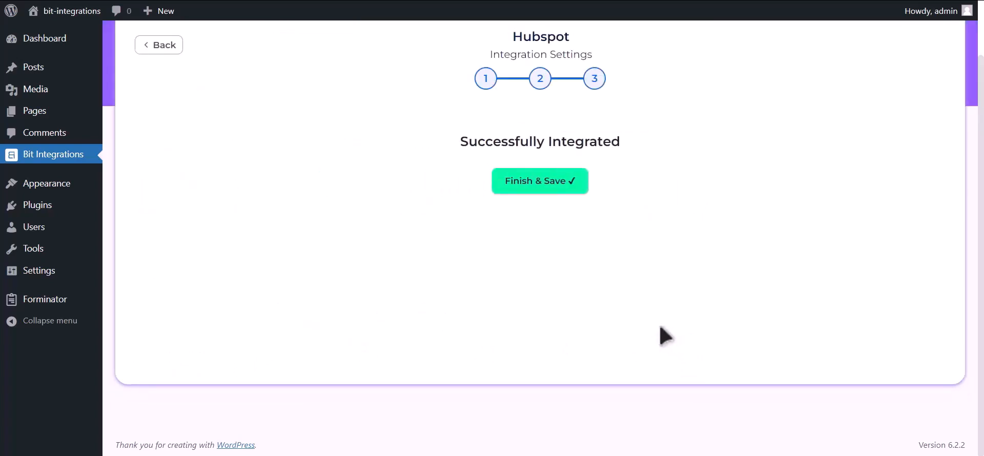
click(552, 184)
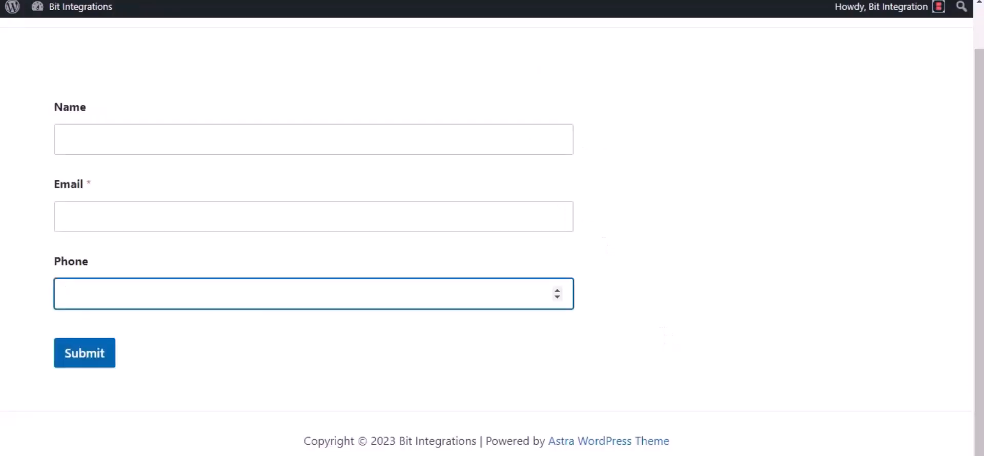
Submit a test entry in the website form with the name Bit Integrations, a contact email and a phone number.
click(109, 134)
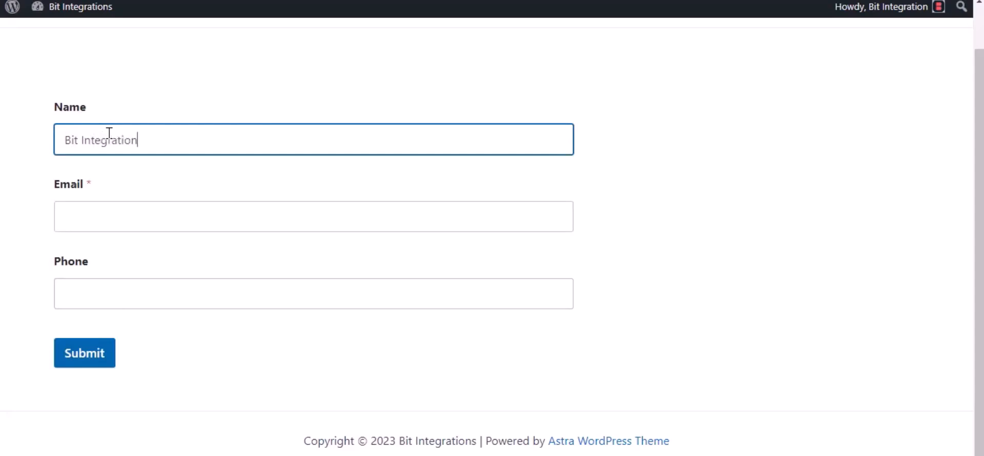
click(94, 210)
text(s)
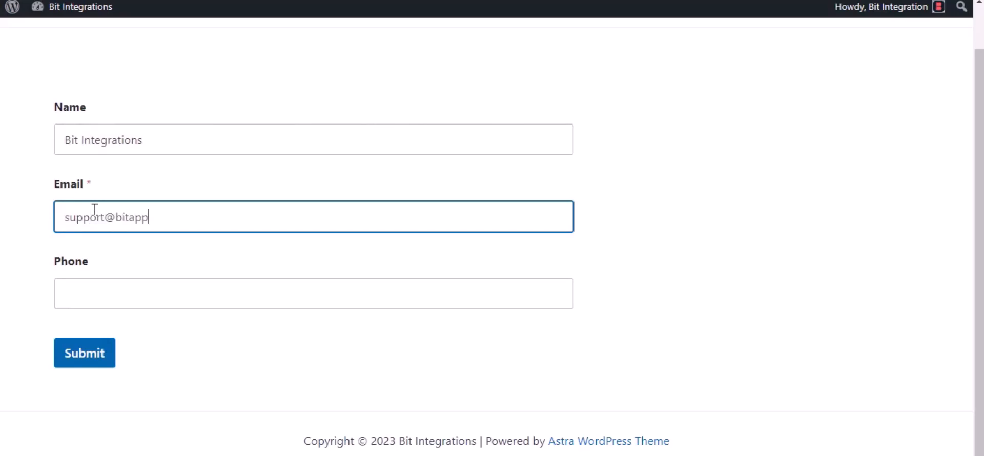
click(118, 303)
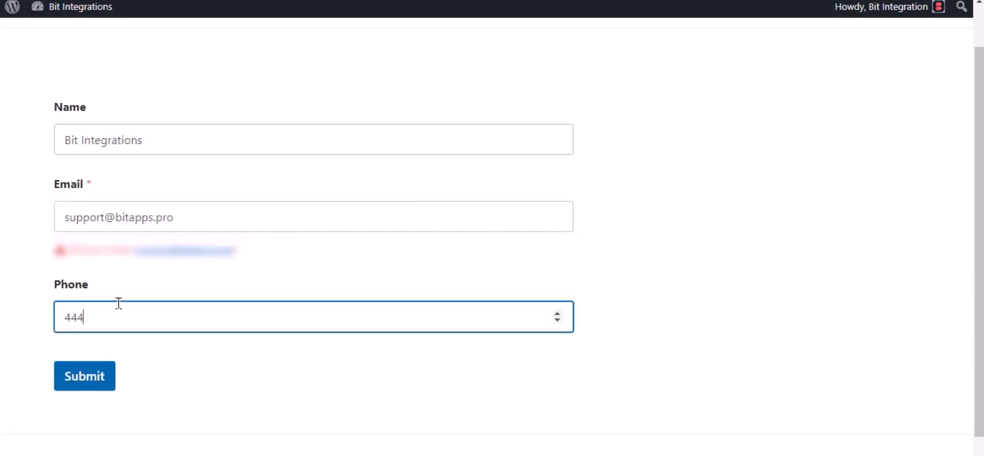
click(84, 384)
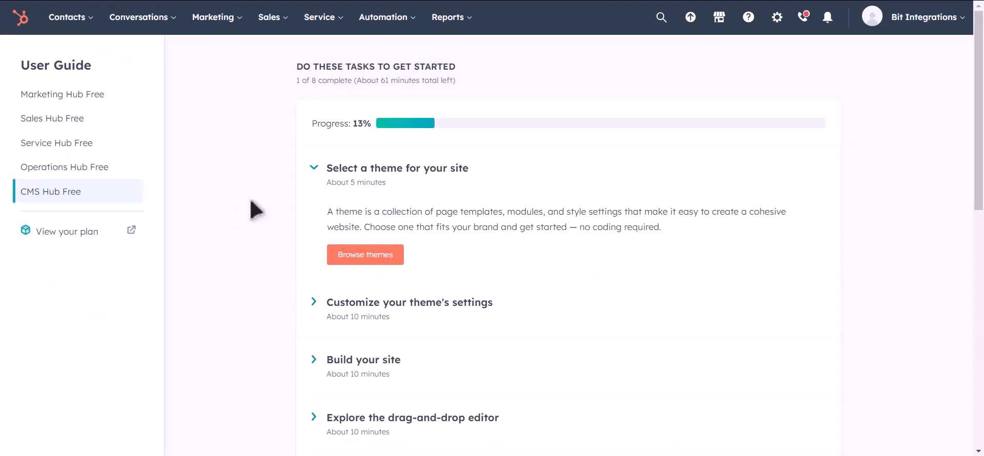
Switch to HubSpot, view the contacts list and preview the Bit Integrations contact record.
mouse_move(77, 20)
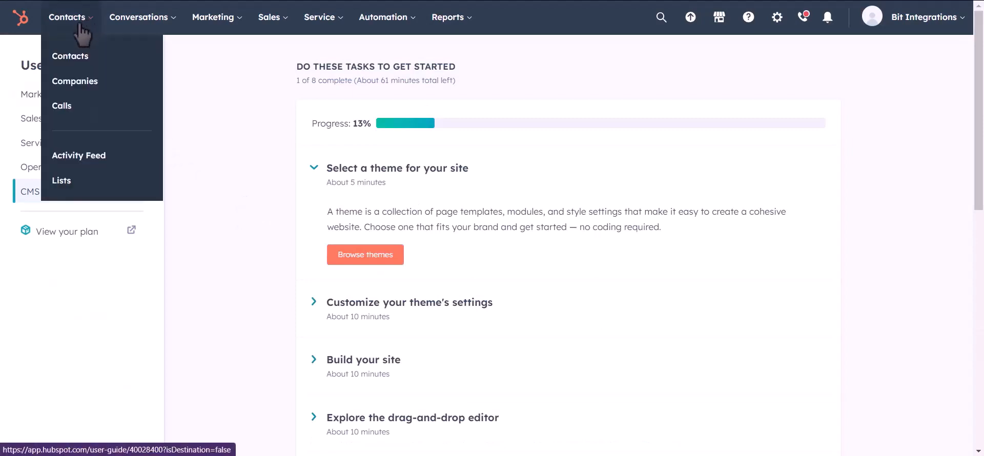
click(78, 60)
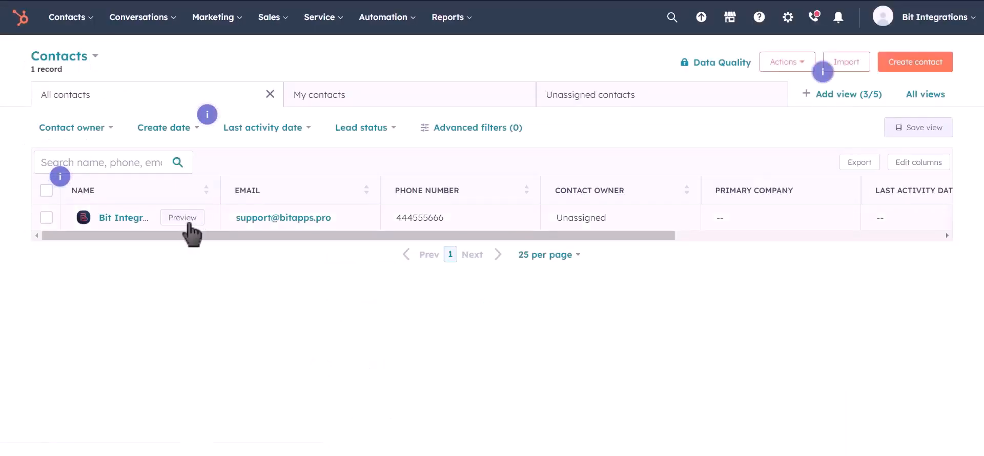
click(188, 222)
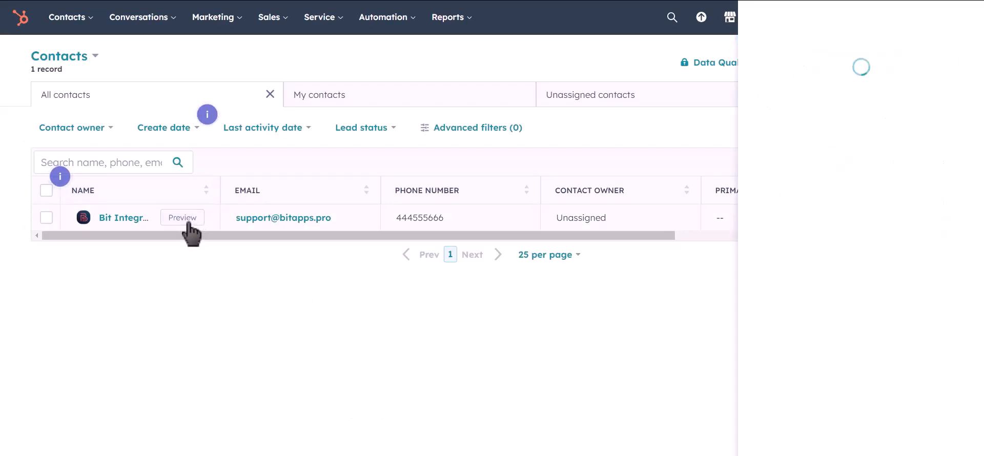